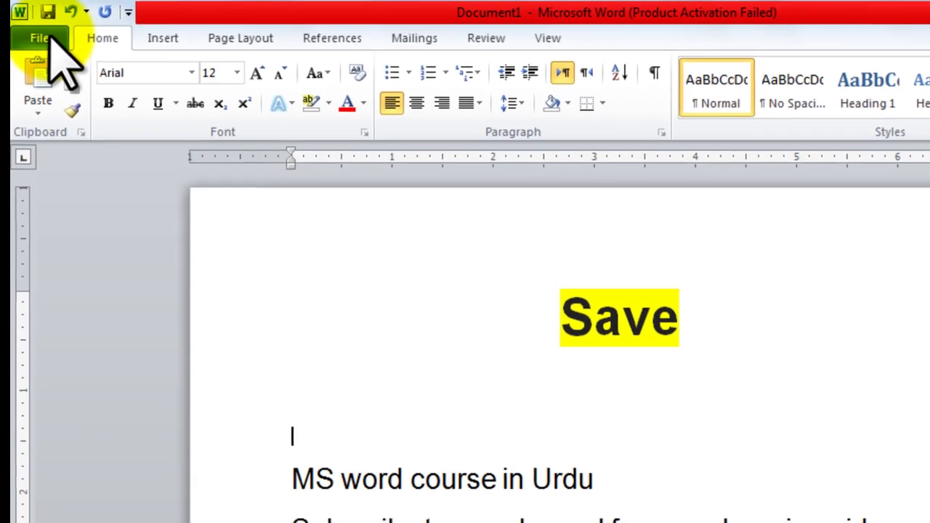
# - Open the save window several times and close it each time without saving
pyautogui.click(85, 31)
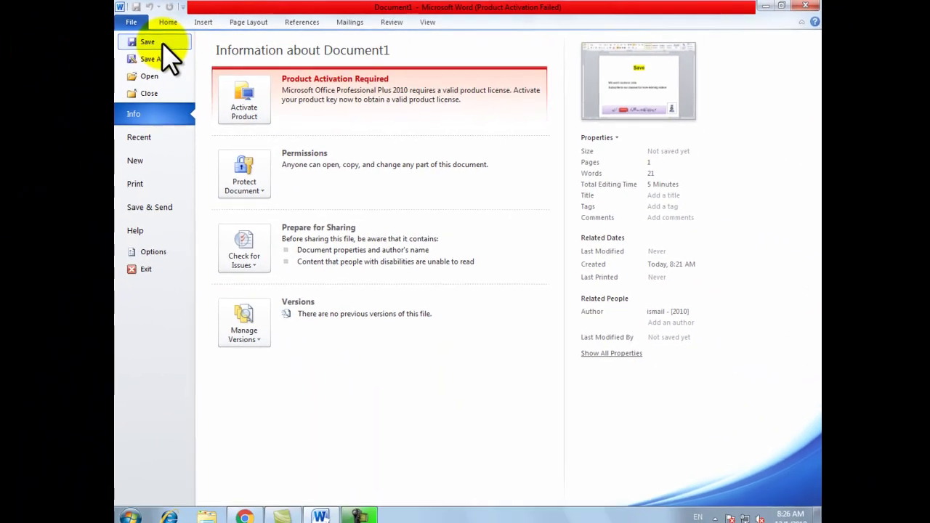
pyautogui.click(164, 43)
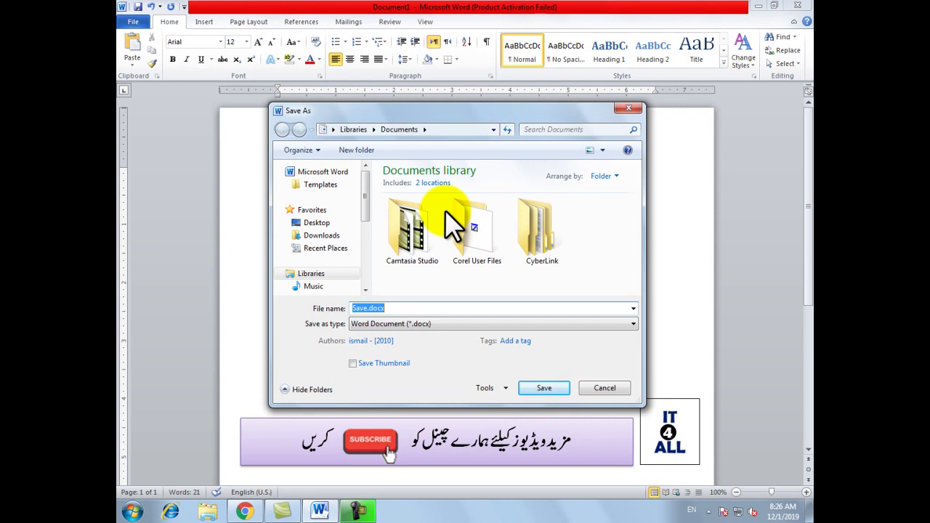
pyautogui.click(603, 388)
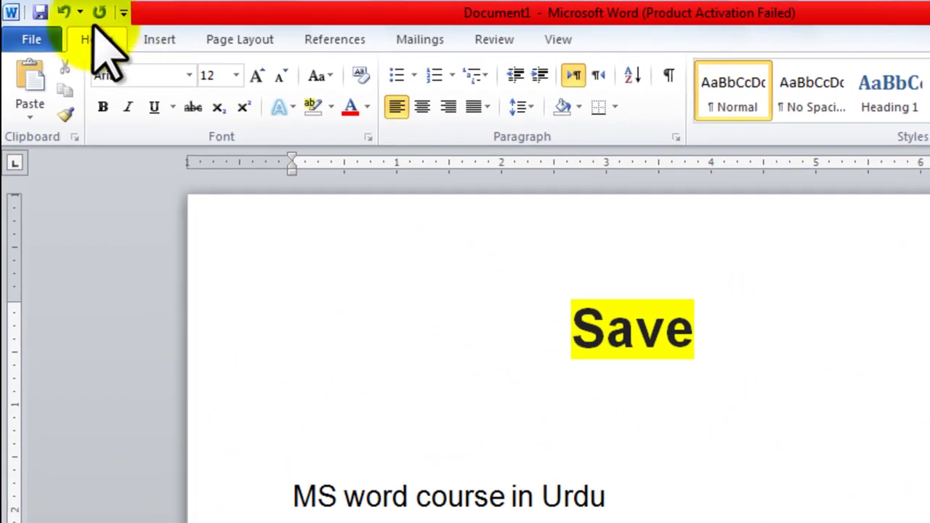
pyautogui.click(40, 13)
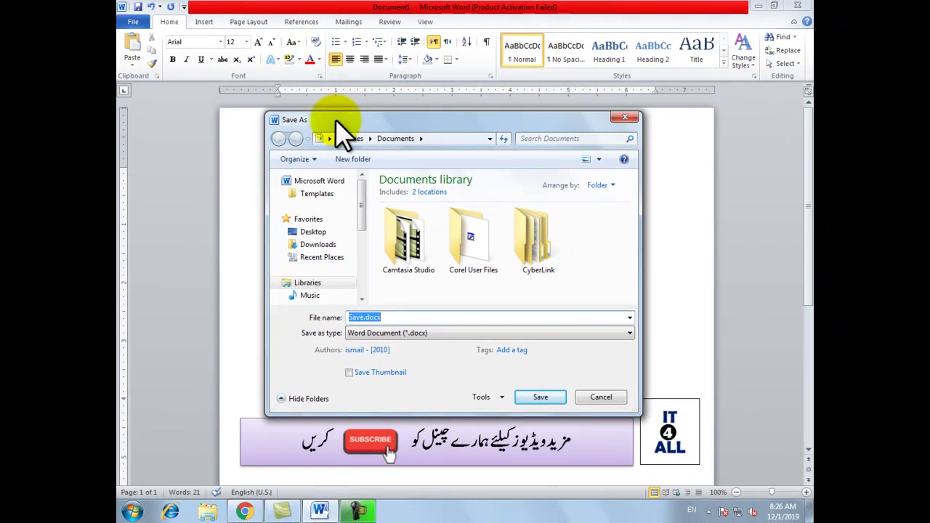
pyautogui.click(639, 122)
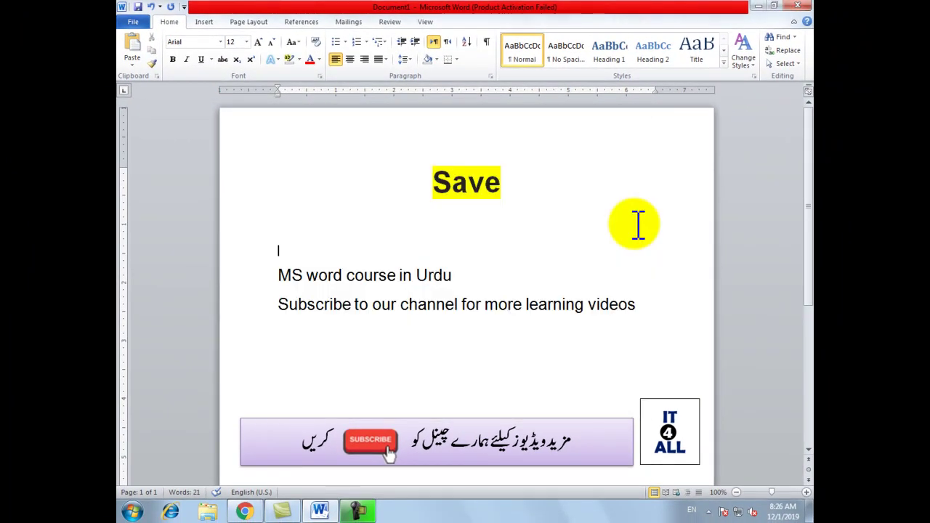
pyautogui.hotkey('ctrl', 's')
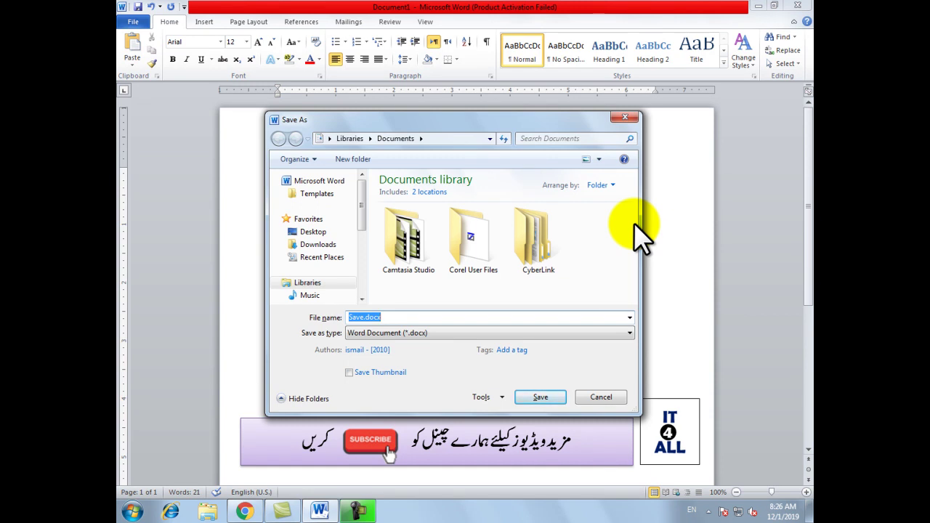
pyautogui.click(625, 118)
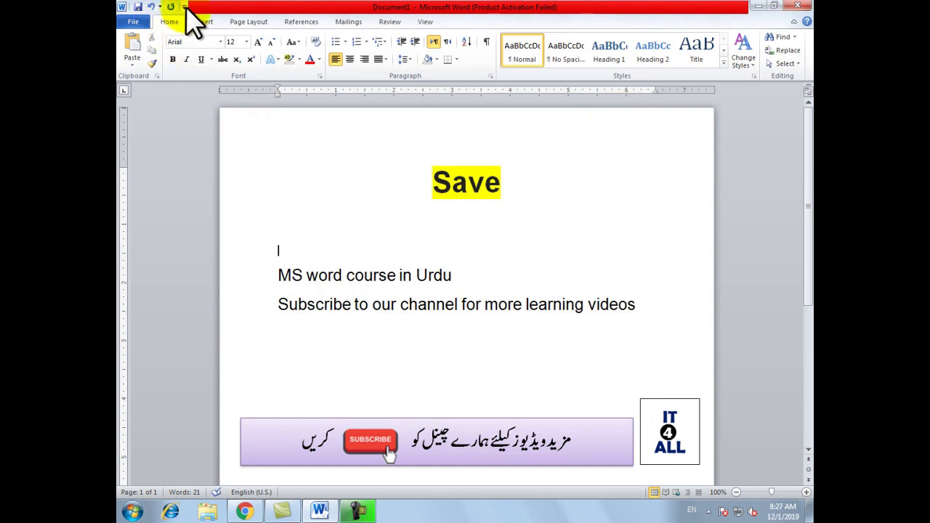
pyautogui.click(138, 7)
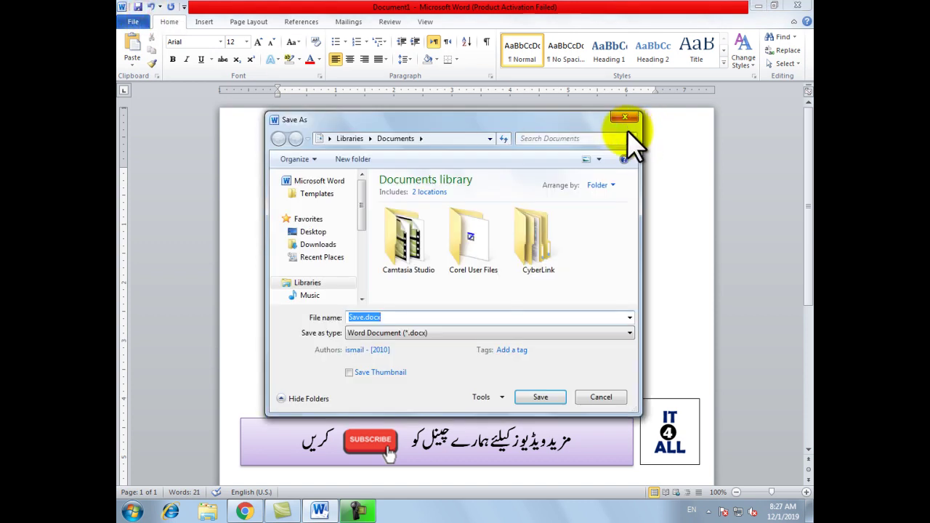
pyautogui.click(625, 118)
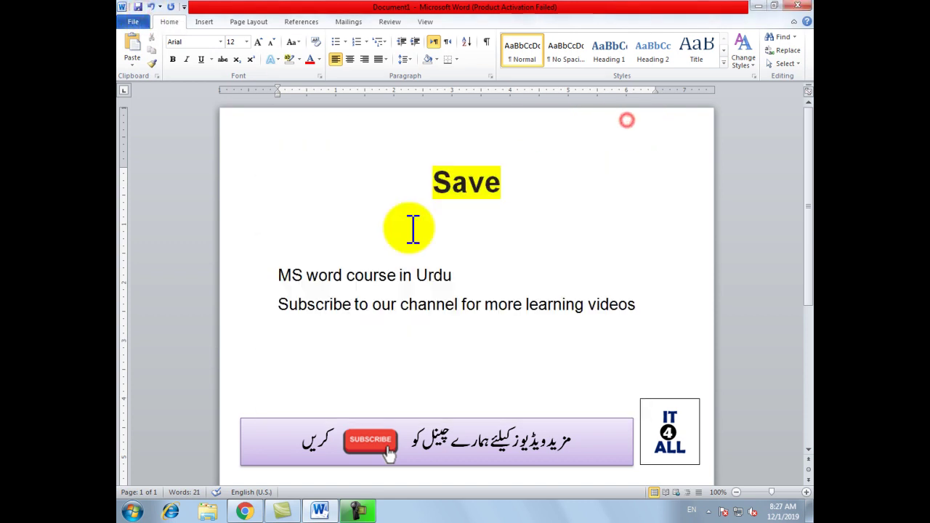
pyautogui.click(134, 22)
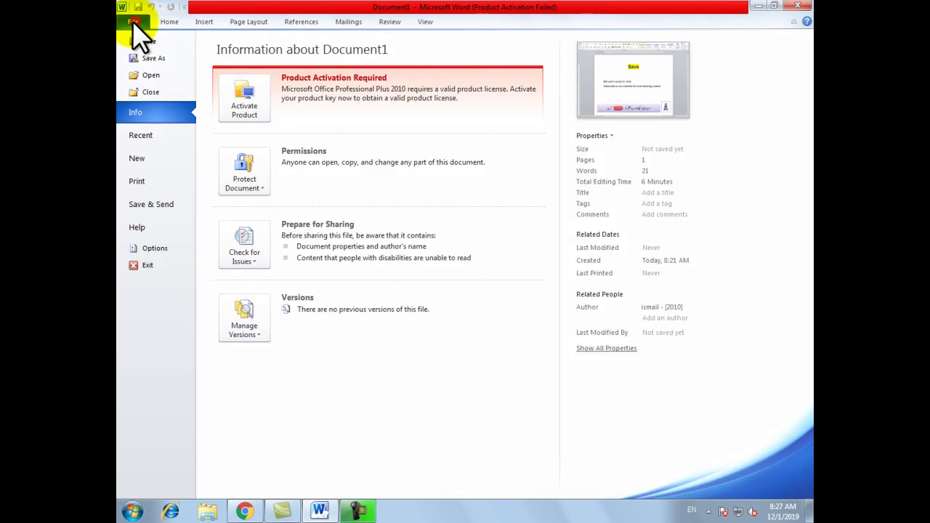
pyautogui.click(174, 44)
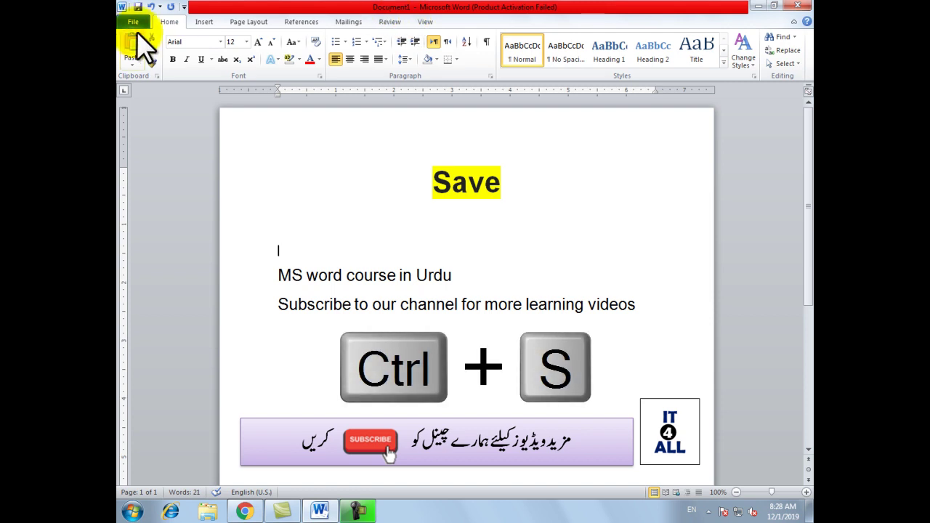
# - Browse the folders and drives in Save As, pick the Desktop, and select the file name
pyautogui.hotkey('ctrl', 's')
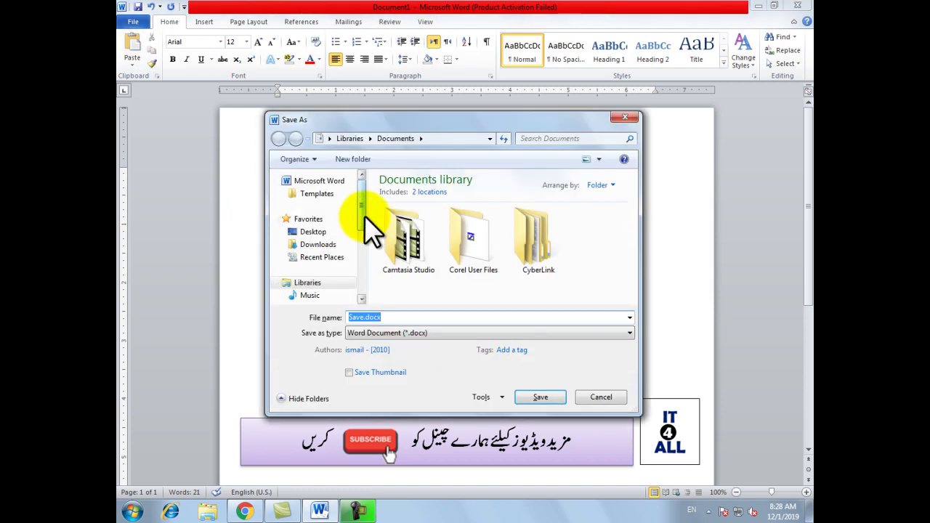
pyautogui.moveTo(329, 120); pyautogui.dragTo(390, 80)
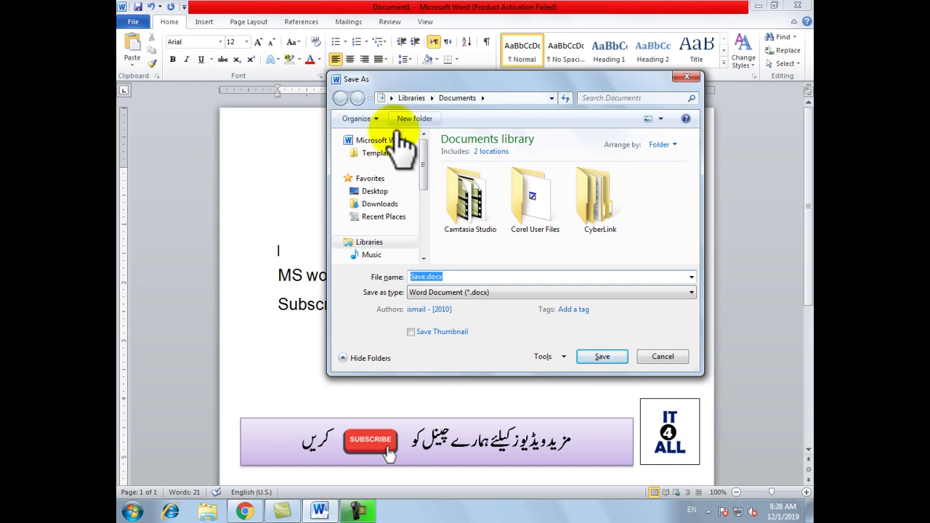
pyautogui.moveTo(378, 196)
pyautogui.moveTo(423, 145); pyautogui.dragTo(423, 142)
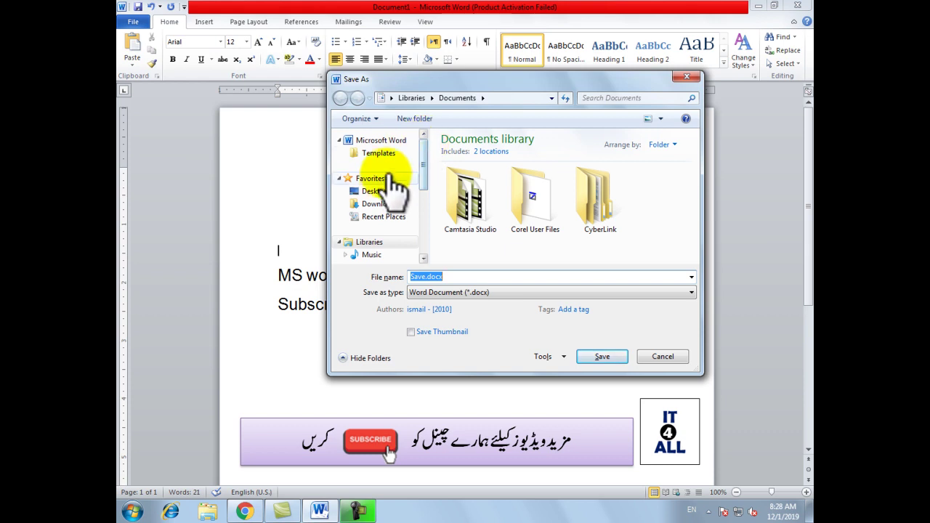
pyautogui.click(374, 192)
pyautogui.click(377, 204)
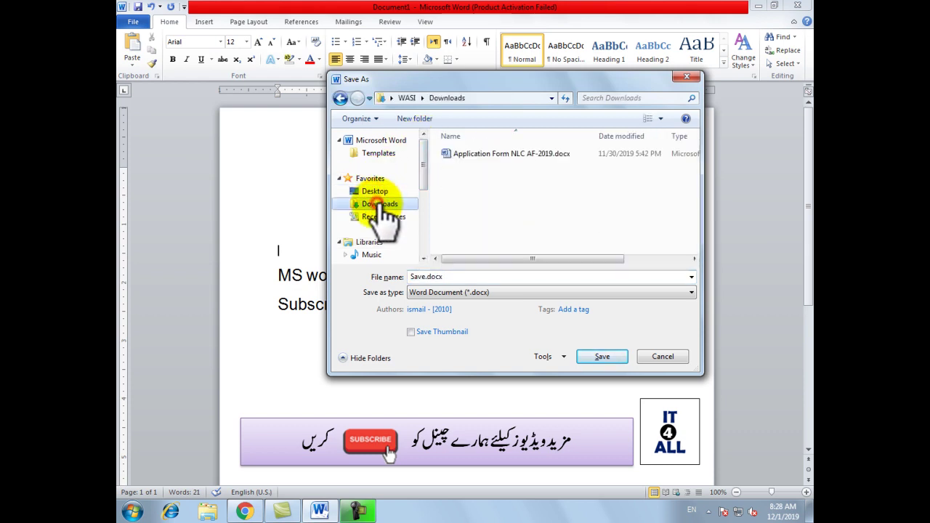
pyautogui.moveTo(420, 161); pyautogui.dragTo(420, 202)
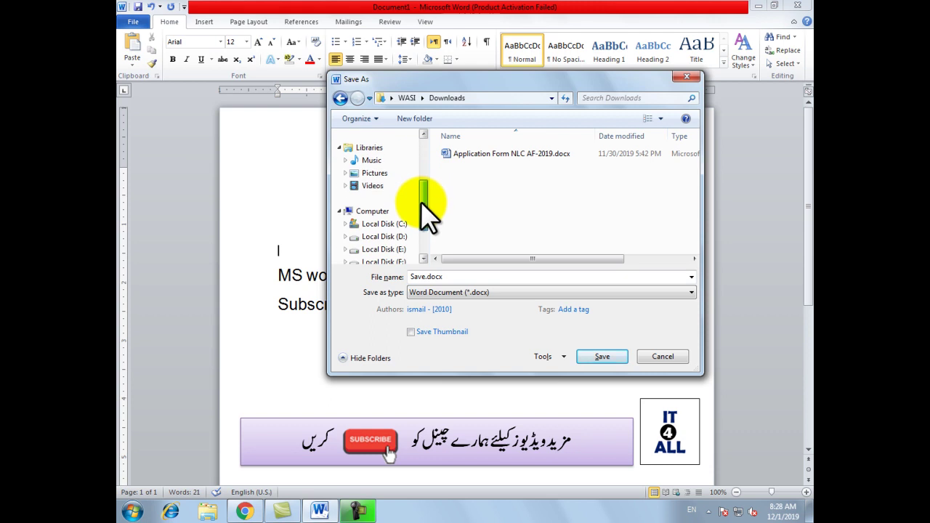
pyautogui.click(385, 249)
pyautogui.click(385, 237)
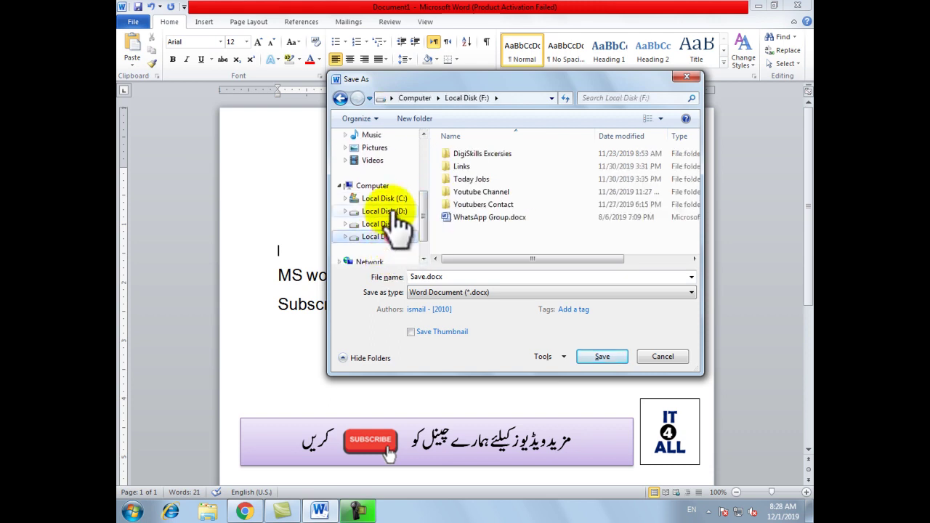
pyautogui.click(390, 211)
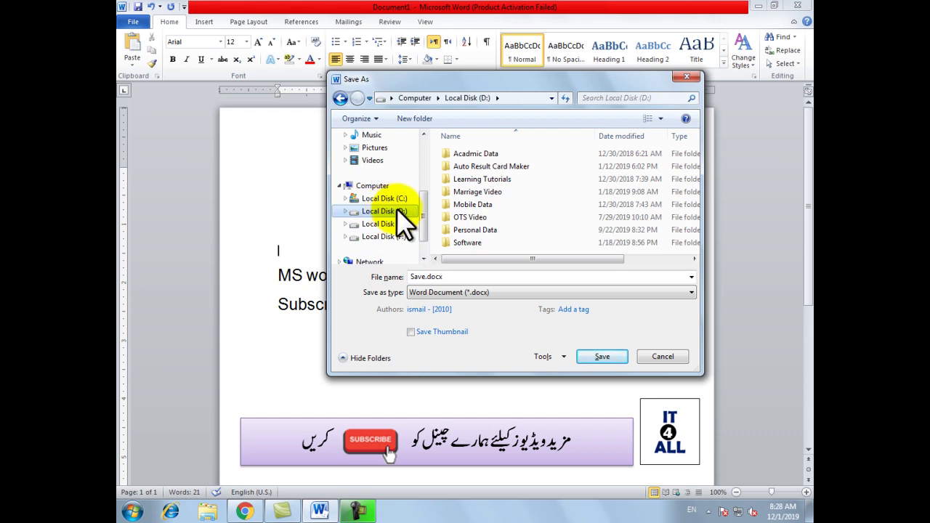
pyautogui.moveTo(424, 205); pyautogui.dragTo(421, 141)
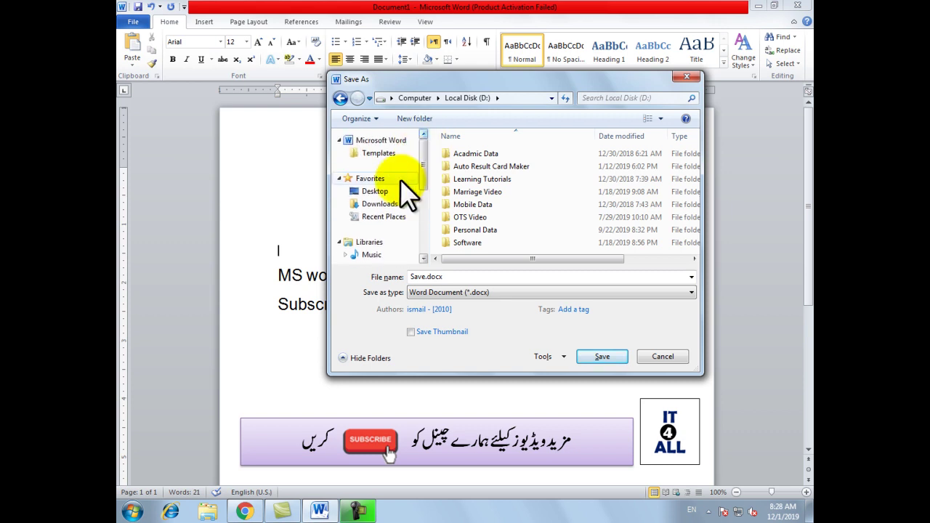
pyautogui.click(365, 191)
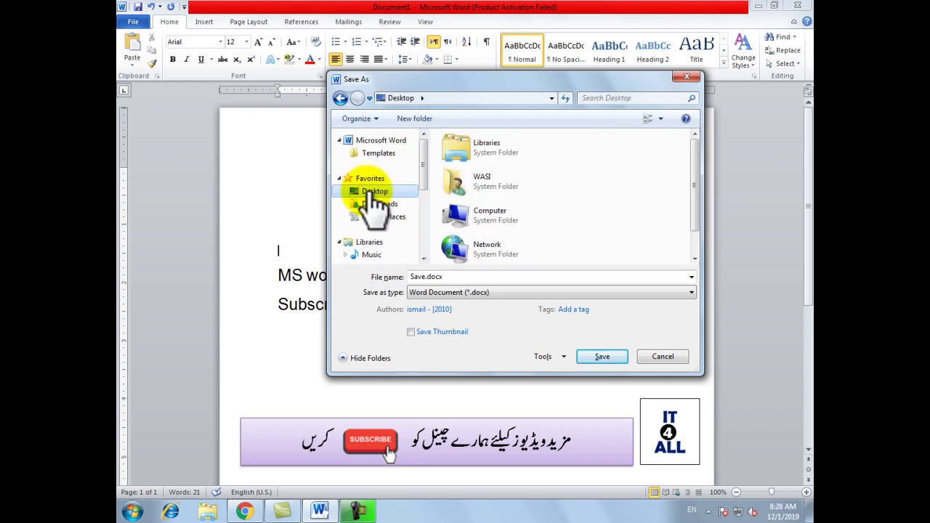
pyautogui.doubleClick(472, 274)
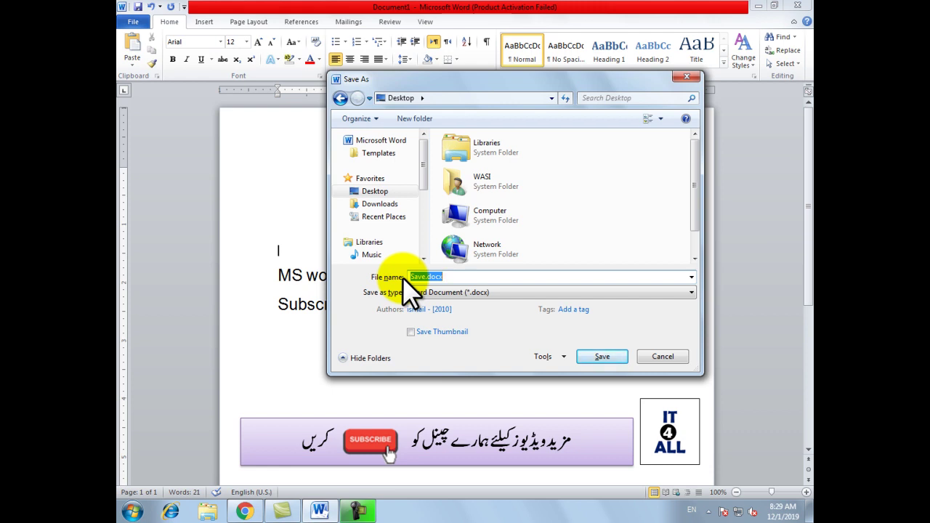
# - Save the document to the Desktop as IT4ALL in Word Document (*.docx) format
pyautogui.write('IT4ALL')
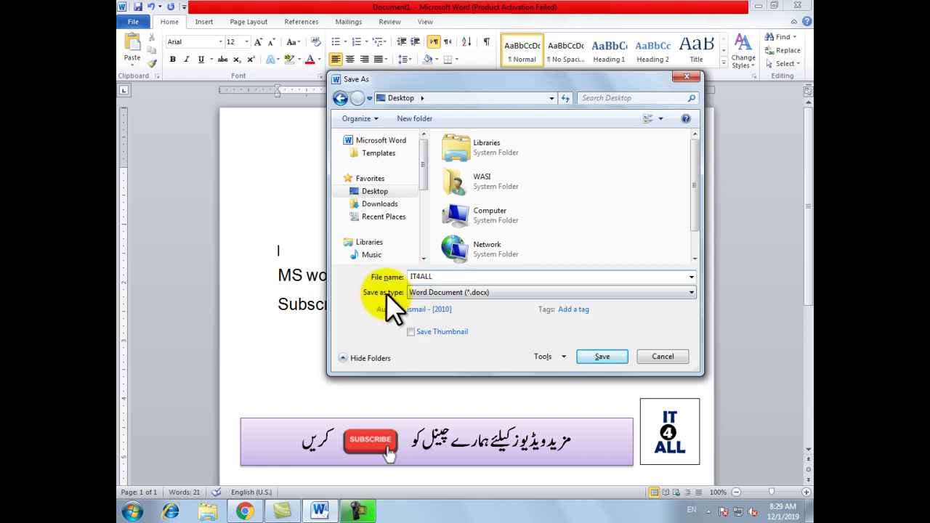
pyautogui.click(692, 293)
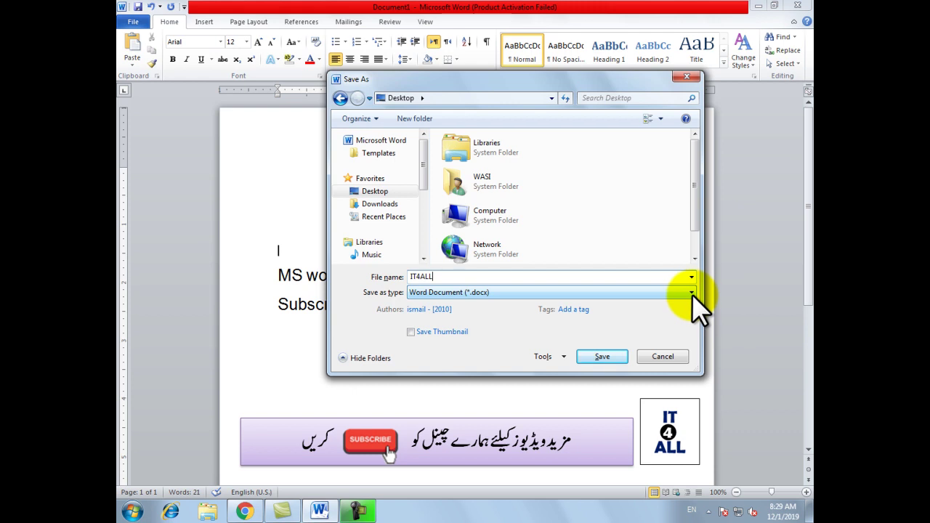
pyautogui.click(692, 292)
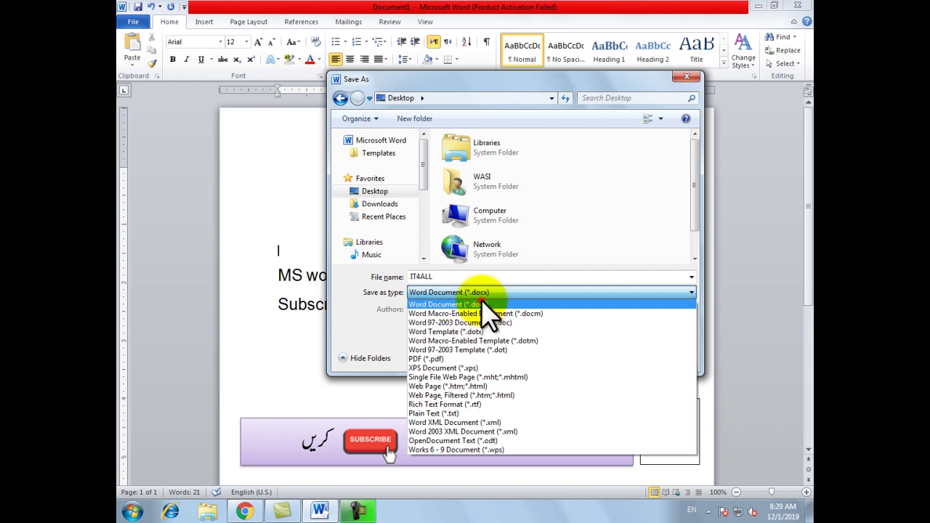
pyautogui.click(474, 295)
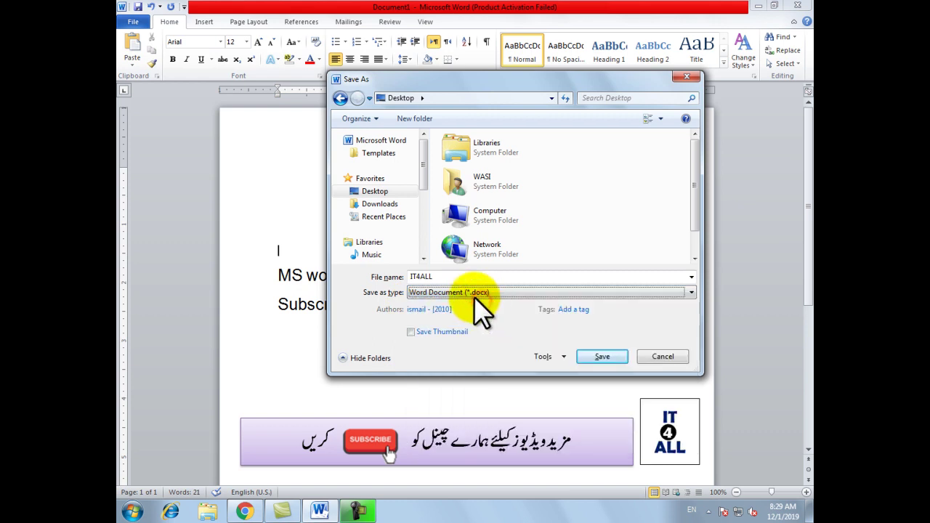
pyautogui.click(594, 356)
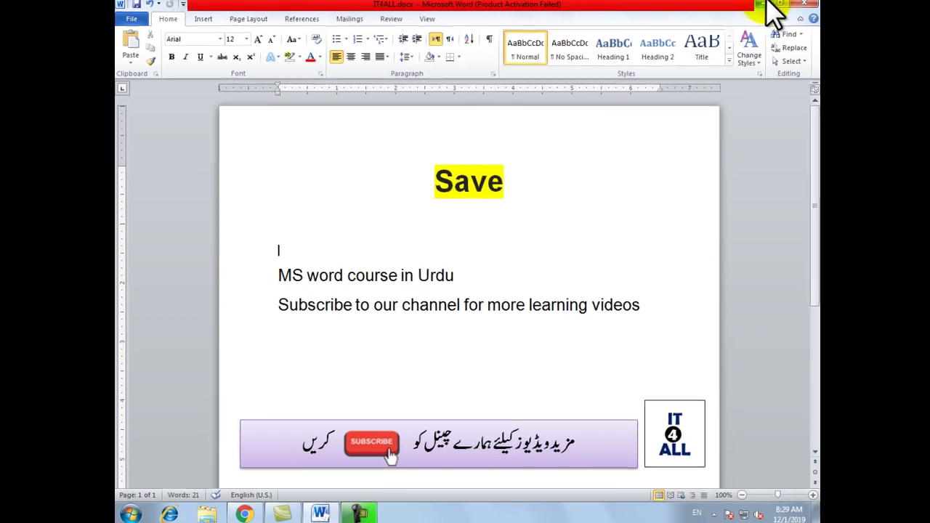
pyautogui.click(765, 4)
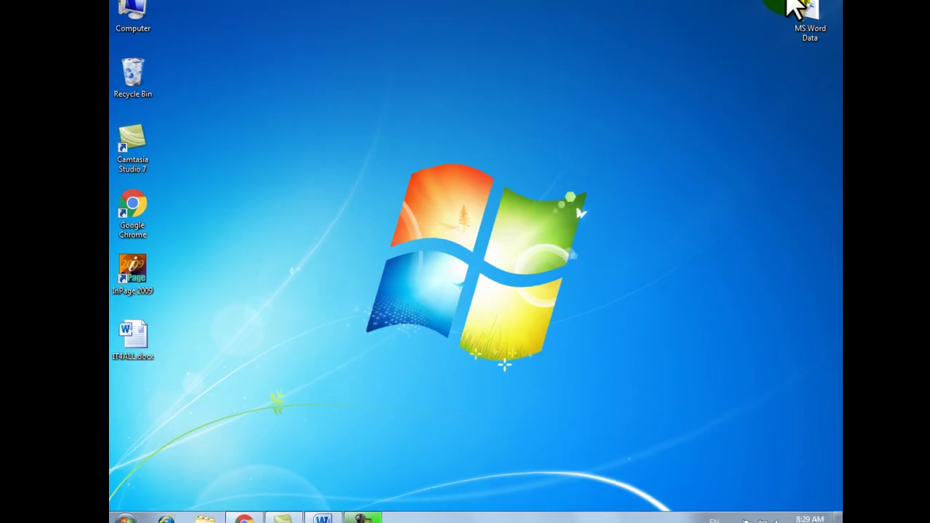
pyautogui.moveTo(163, 333); pyautogui.dragTo(50, 393)
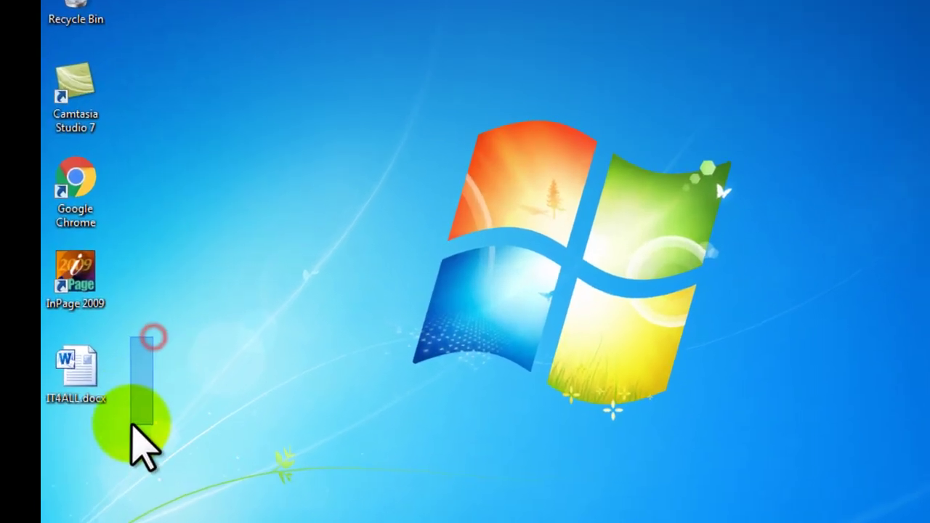
pyautogui.click(45, 417)
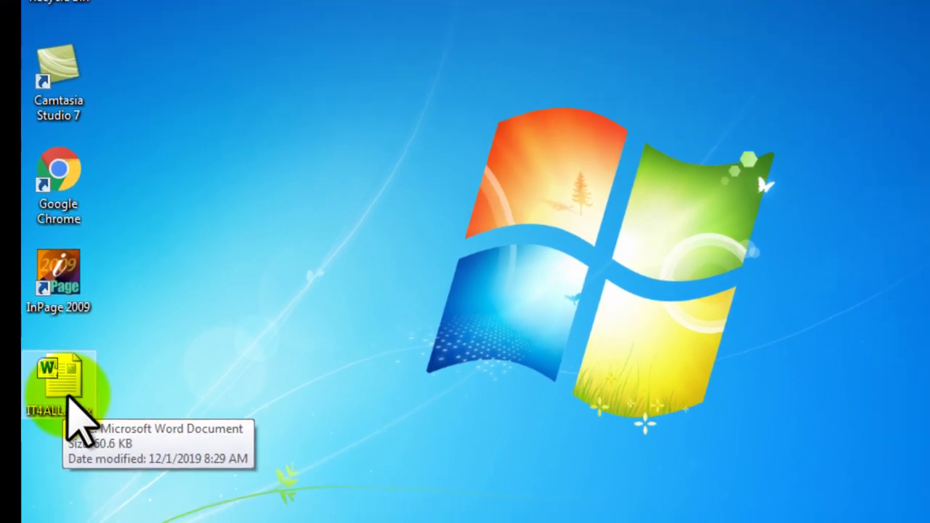
pyautogui.click(320, 511)
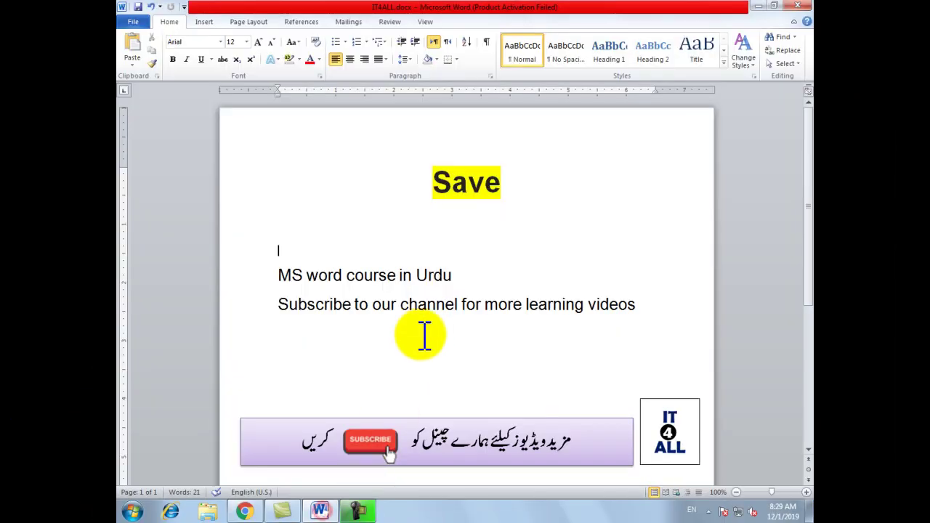
pyautogui.click(342, 332)
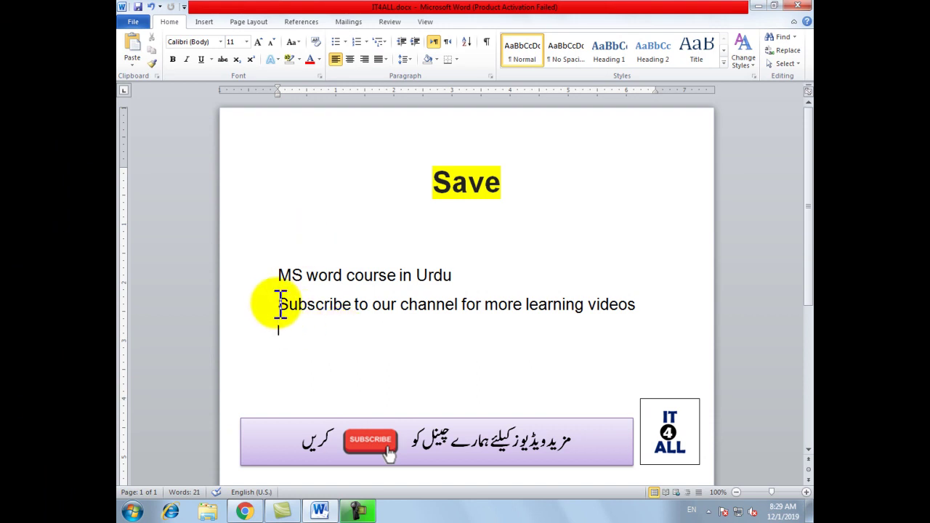
# - Paste a copy of the Subscribe line below the original, apply the orange text effect, and save
pyautogui.moveTo(277, 303); pyautogui.dragTo(643, 305)
pyautogui.hotkey('ctrl', 'c')
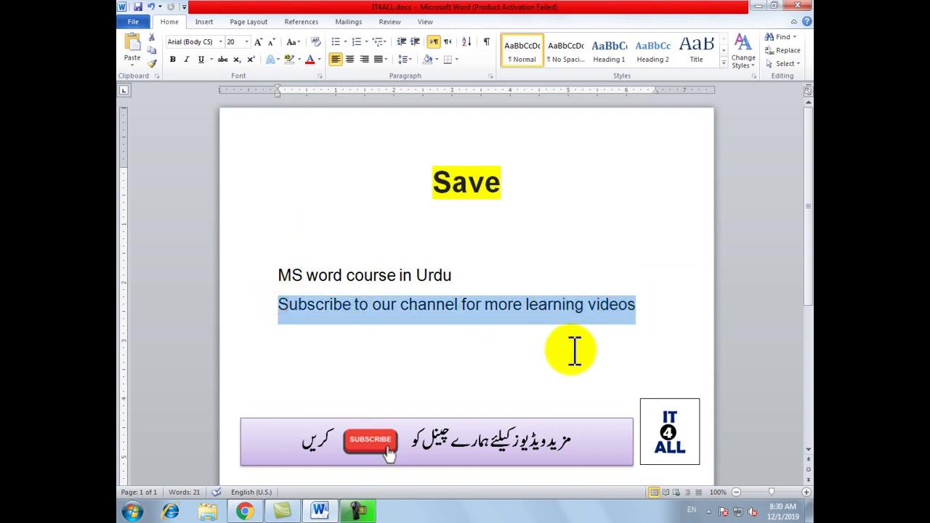
pyautogui.click(333, 339)
pyautogui.hotkey('ctrl', 'v')
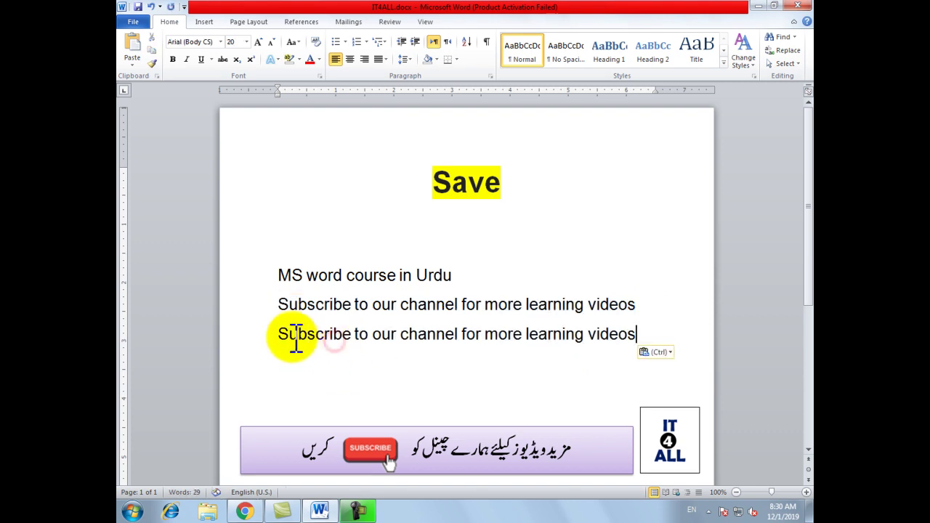
pyautogui.moveTo(280, 333); pyautogui.dragTo(674, 343)
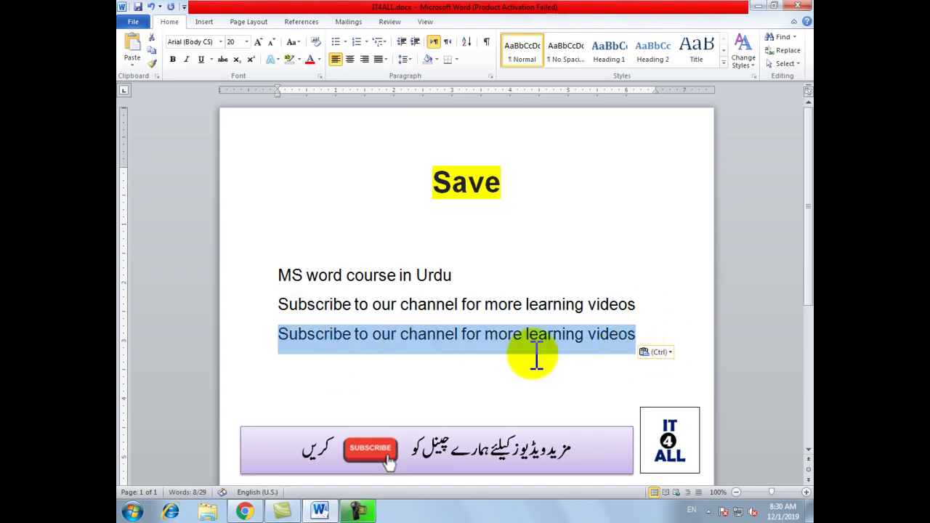
pyautogui.click(274, 58)
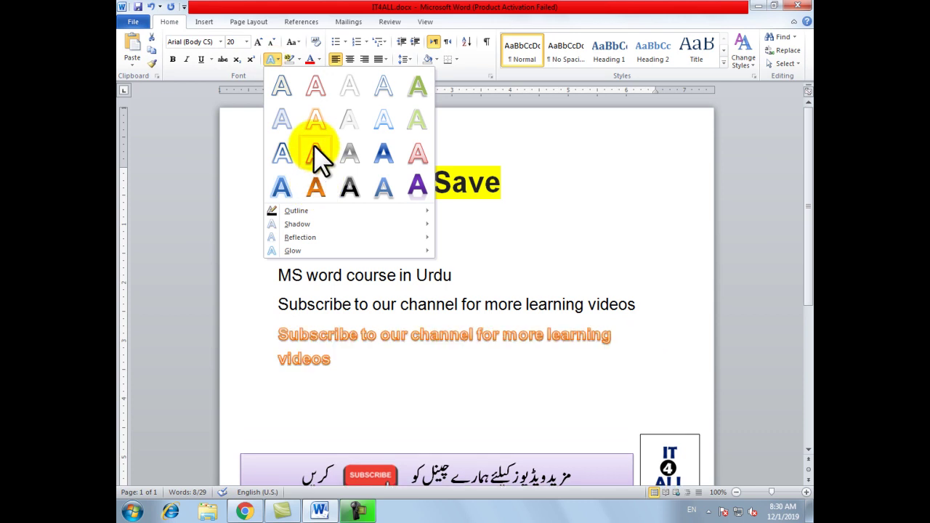
pyautogui.click(316, 187)
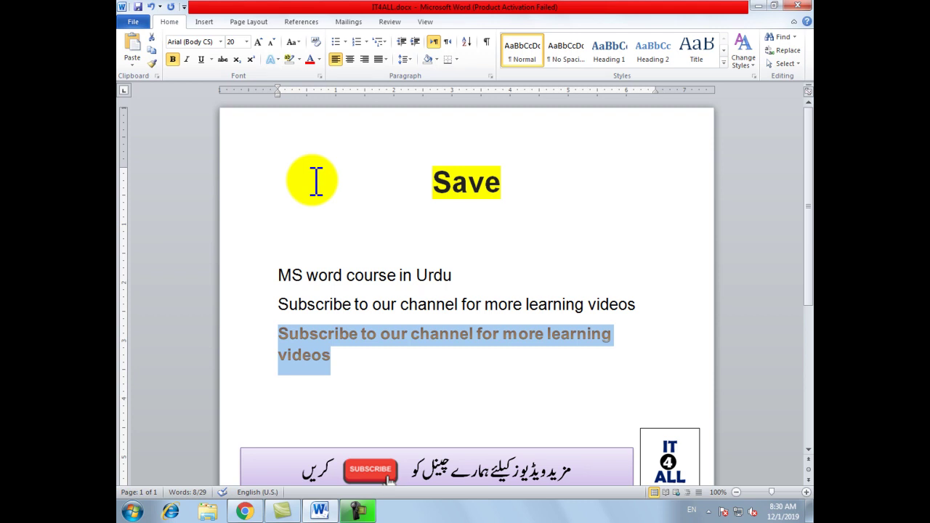
pyautogui.hotkey('ctrl', 's')
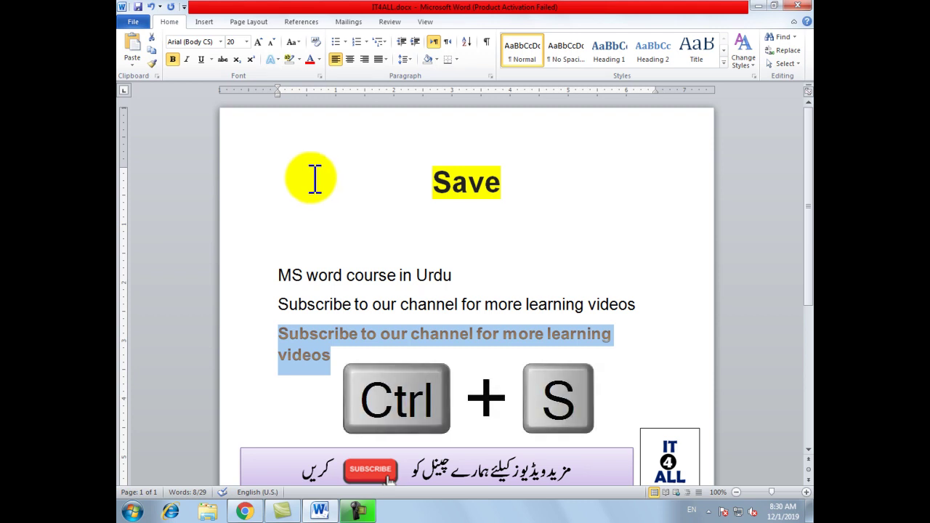
pyautogui.click(137, 7)
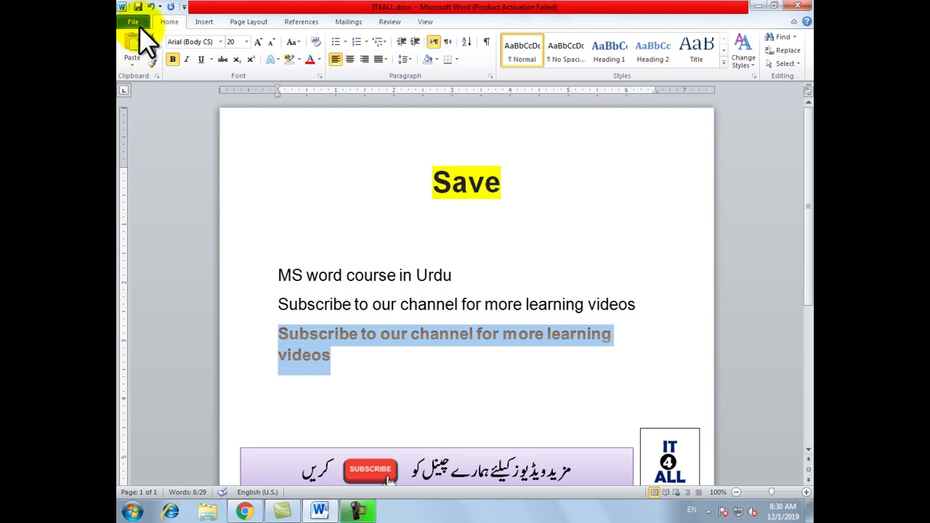
# - Re-save IT4ALL.docx from the File menu and again from the Quick Access Toolbar
pyautogui.click(132, 21)
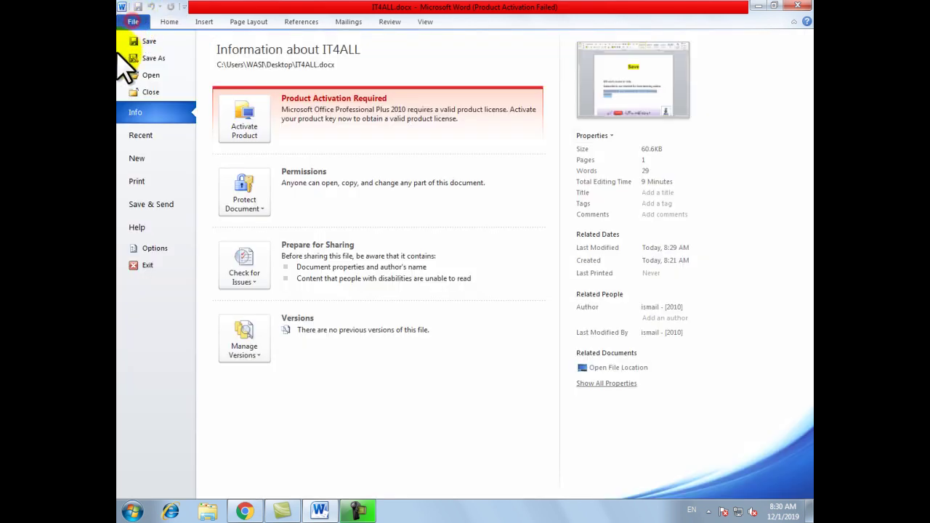
pyautogui.click(161, 42)
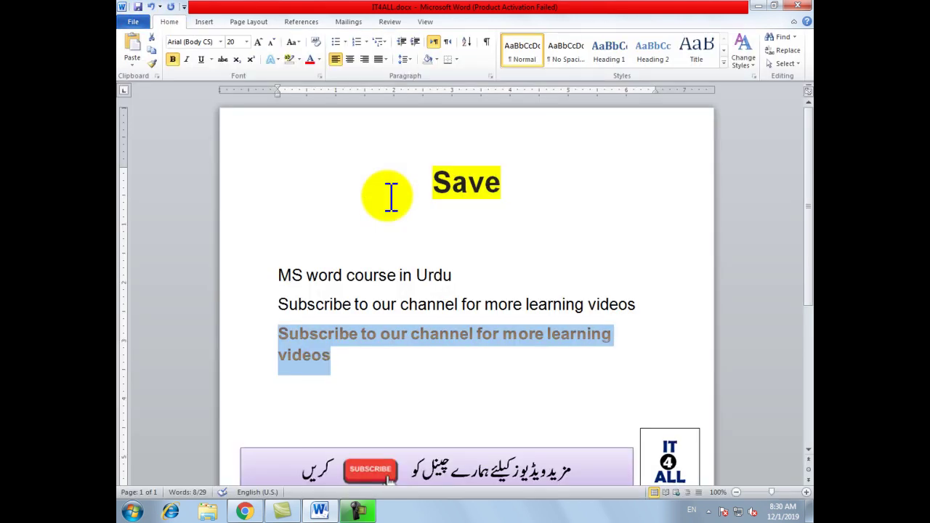
pyautogui.click(365, 348)
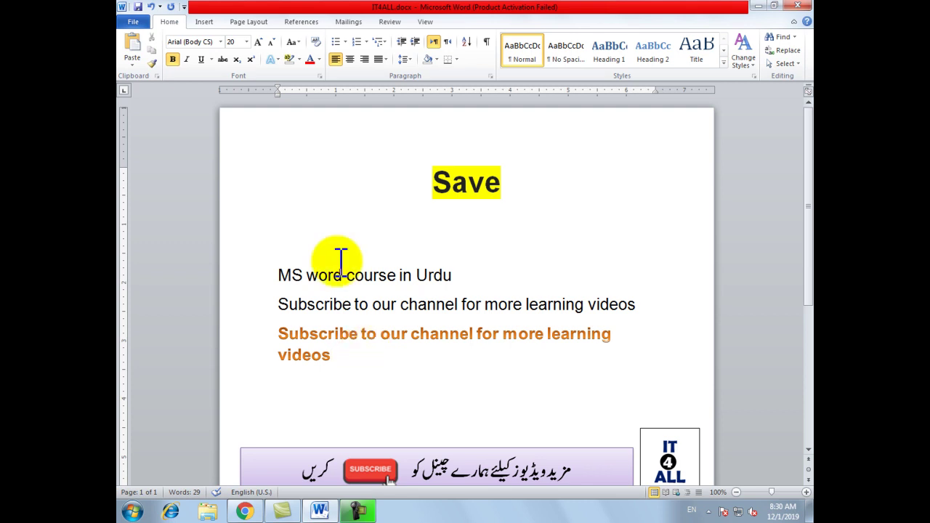
pyautogui.click(138, 8)
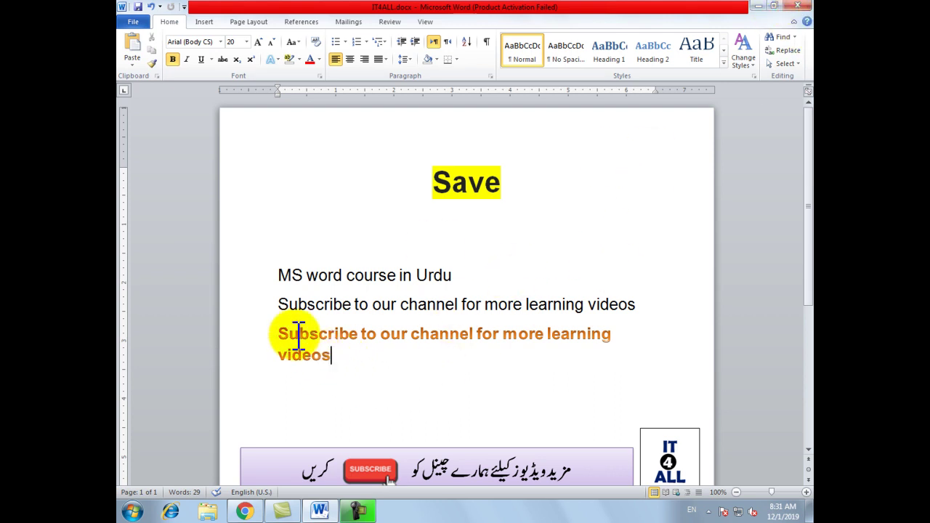
pyautogui.moveTo(281, 334); pyautogui.dragTo(333, 356)
pyautogui.click(355, 370)
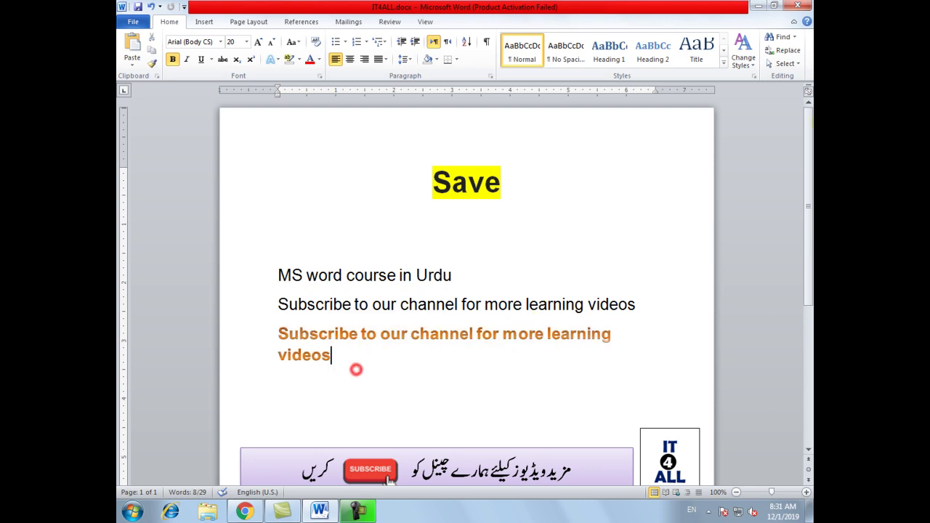
pyautogui.click(801, 7)
pyautogui.doubleClick(142, 327)
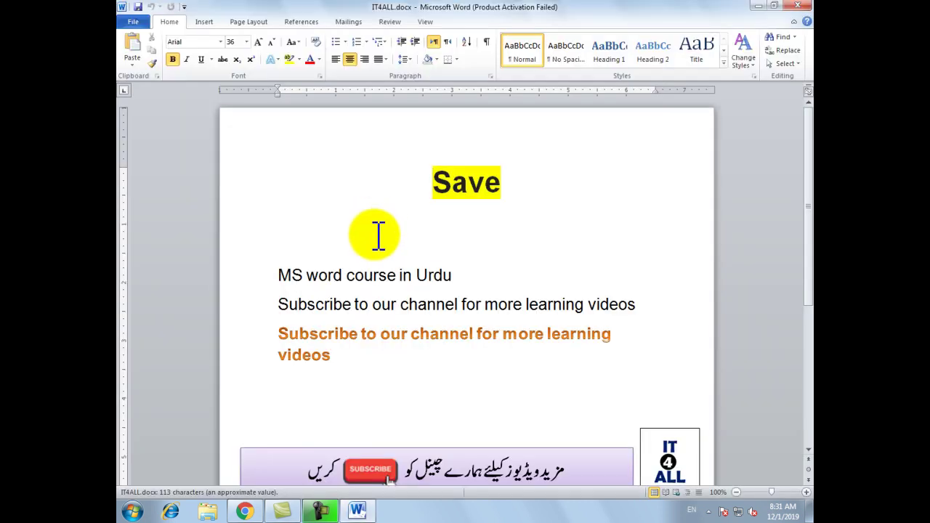
pyautogui.click(587, 369)
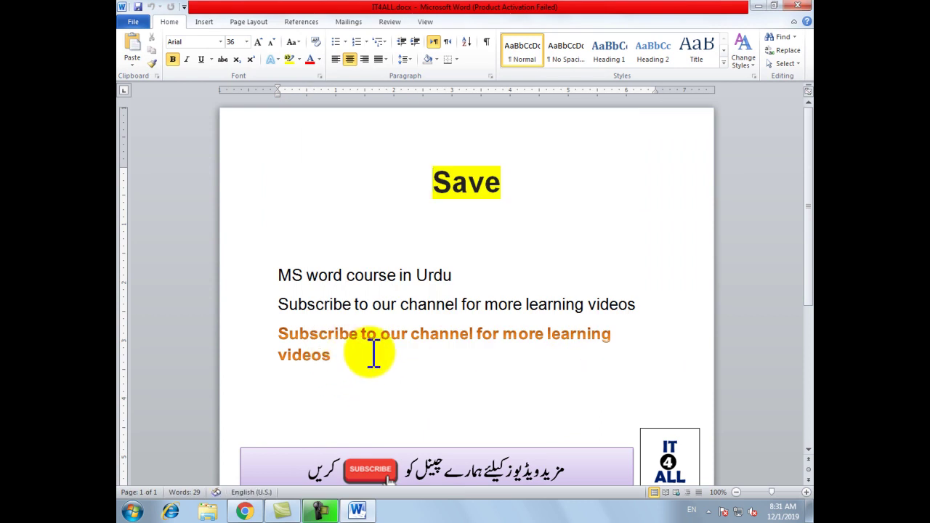